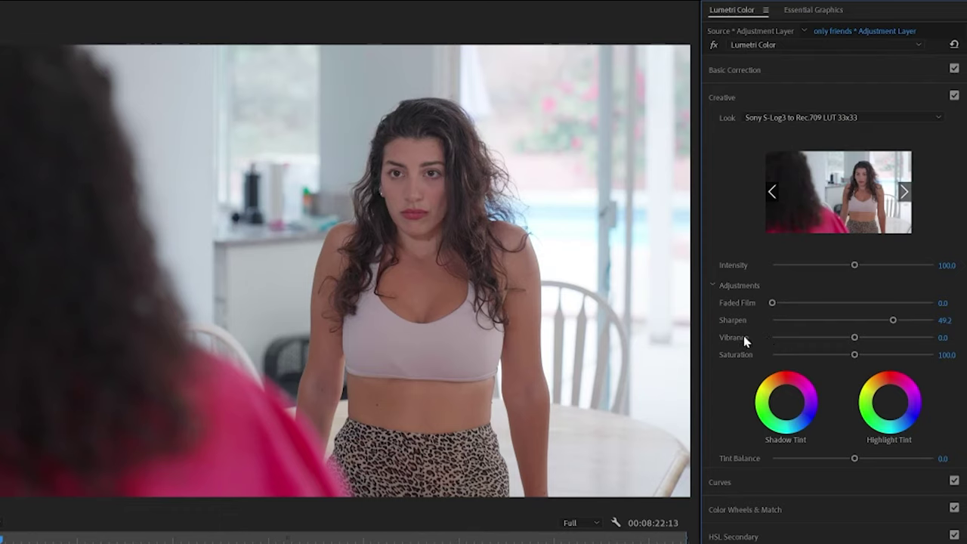
- Set Creative Vibrance to 25.4 and Saturation to about 123, then expand Basic Correction
left_click_drag(855, 338, 935, 337)
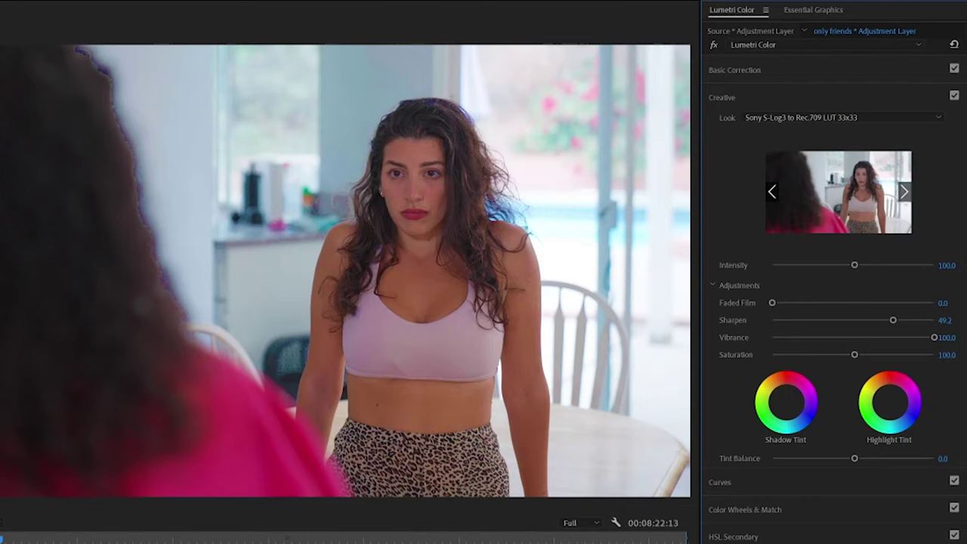
left_click_drag(935, 338, 873, 350)
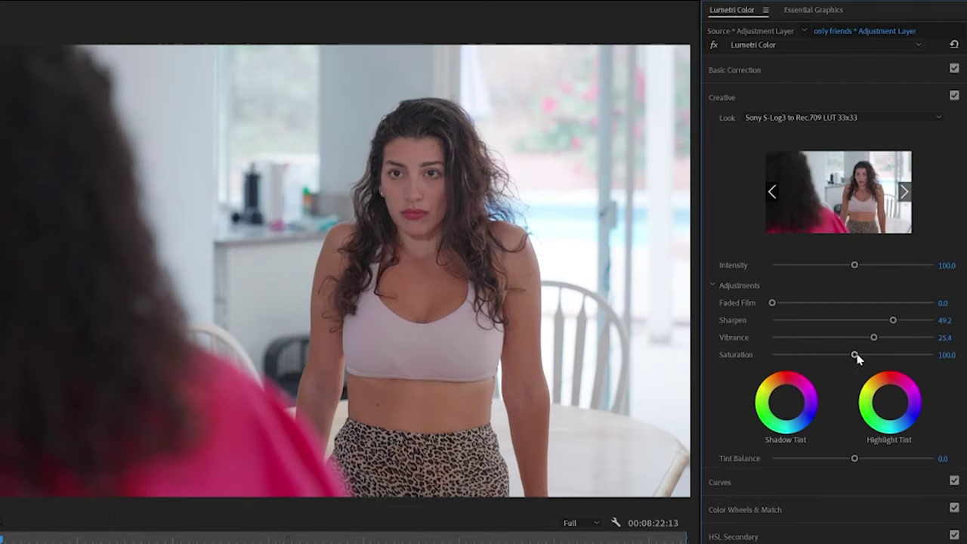
left_click_drag(855, 354, 873, 360)
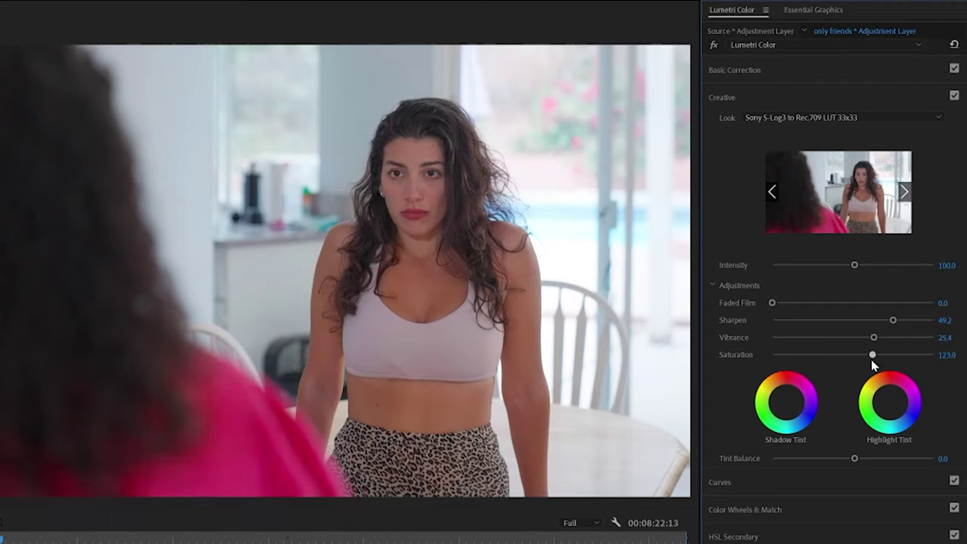
left_click(746, 73)
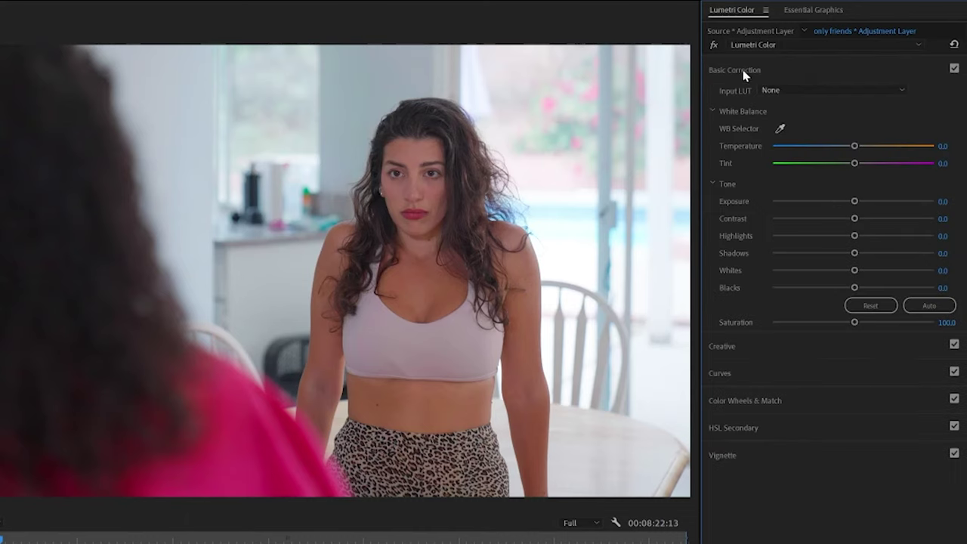
- Keep Temperature neutral and set Contrast 41.8, Highlights -23.8, Shadows 27, Whites 3.3, Blacks -10.7
mouse_move(872, 149)
left_mouse_down()
mouse_move(887, 151)
mouse_move(808, 148)
mouse_move(857, 149)
left_mouse_up()
double_click(857, 149)
left_click_drag(854, 219, 878, 224)
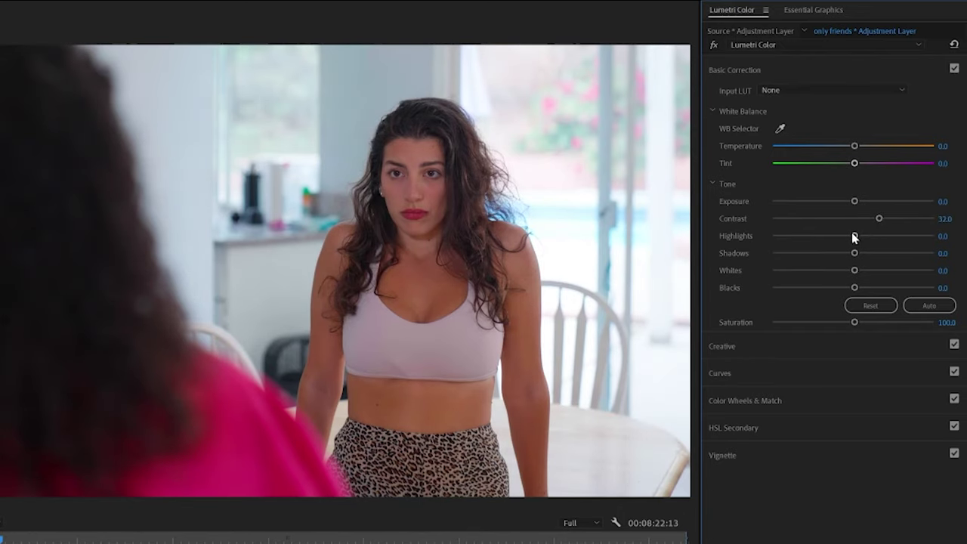
left_click_drag(854, 236, 834, 236)
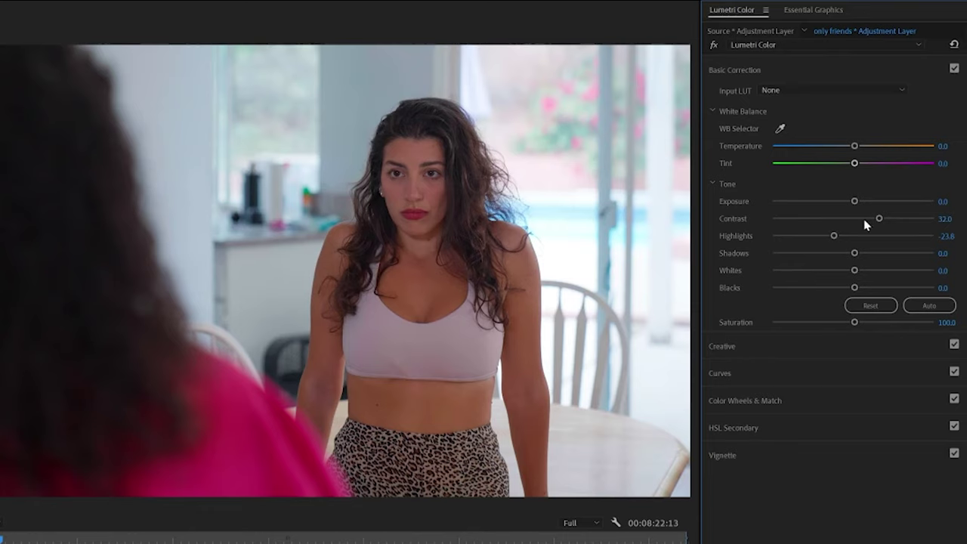
mouse_move(881, 220)
left_mouse_down()
mouse_move(866, 219)
mouse_move(886, 219)
left_mouse_up()
left_click_drag(855, 254, 876, 257)
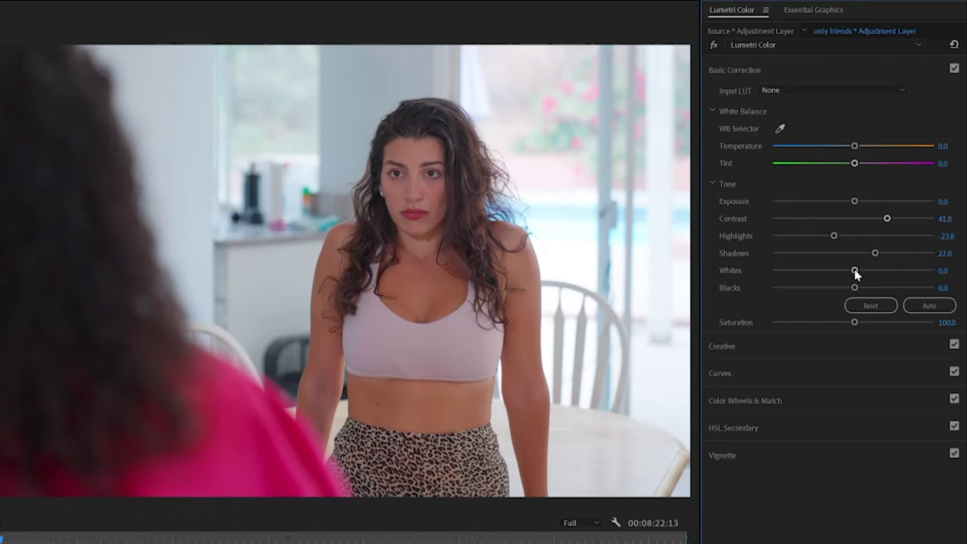
left_click_drag(854, 271, 856, 272)
left_click_drag(854, 287, 845, 290)
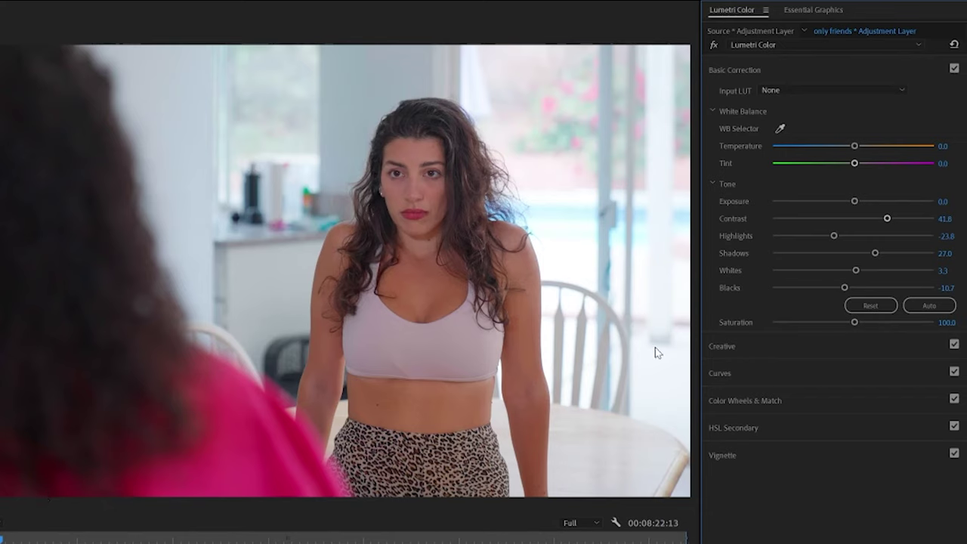
- Set Basic Correction Saturation to 105.7 and reset Temperature and Tint to 0
mouse_move(855, 322)
left_mouse_down()
mouse_move(891, 324)
mouse_move(866, 325)
left_mouse_up()
double_click(865, 324)
left_click_drag(857, 324, 858, 325)
mouse_move(855, 147)
left_mouse_down()
mouse_move(859, 163)
mouse_move(848, 165)
left_mouse_up()
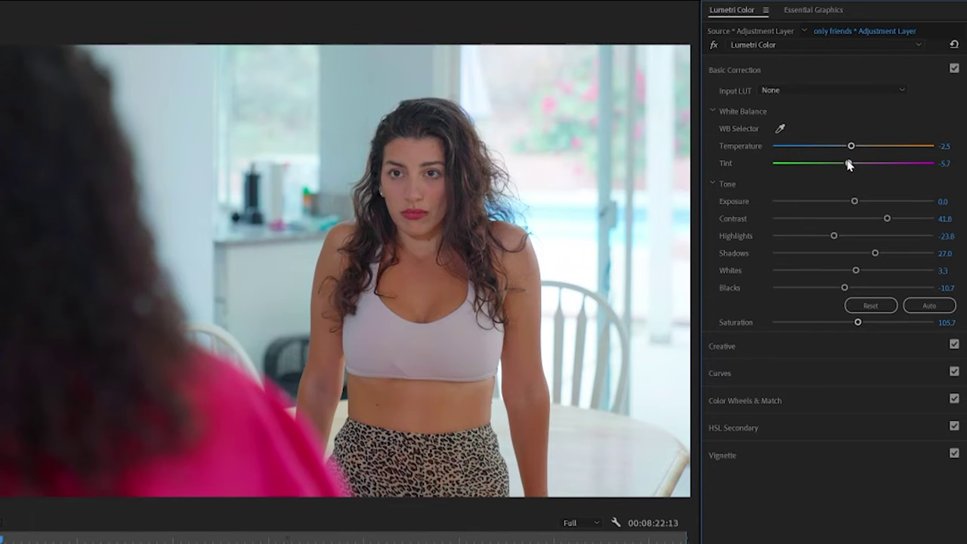
double_click(850, 164)
double_click(853, 146)
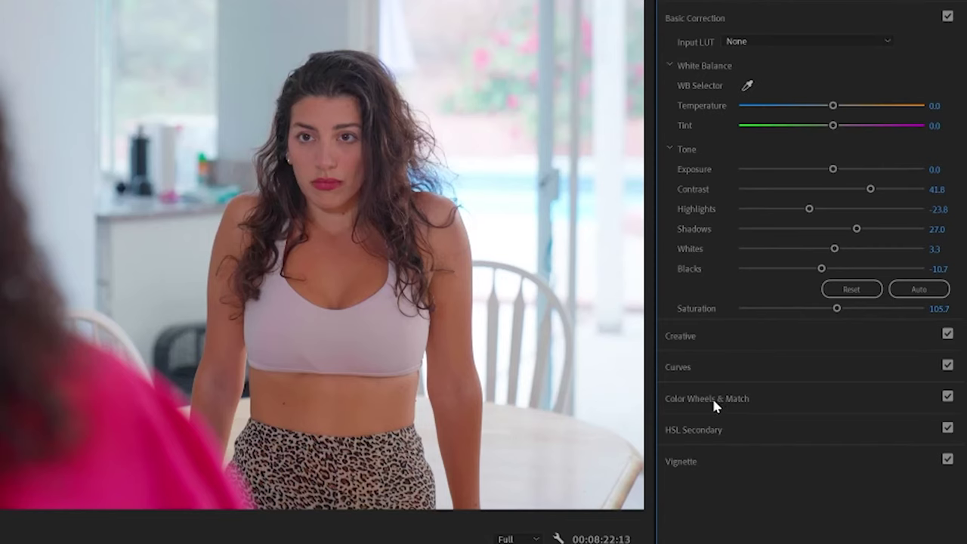
- Expand the Color Wheels & Match section in the Lumetri Color panel
left_click(715, 400)
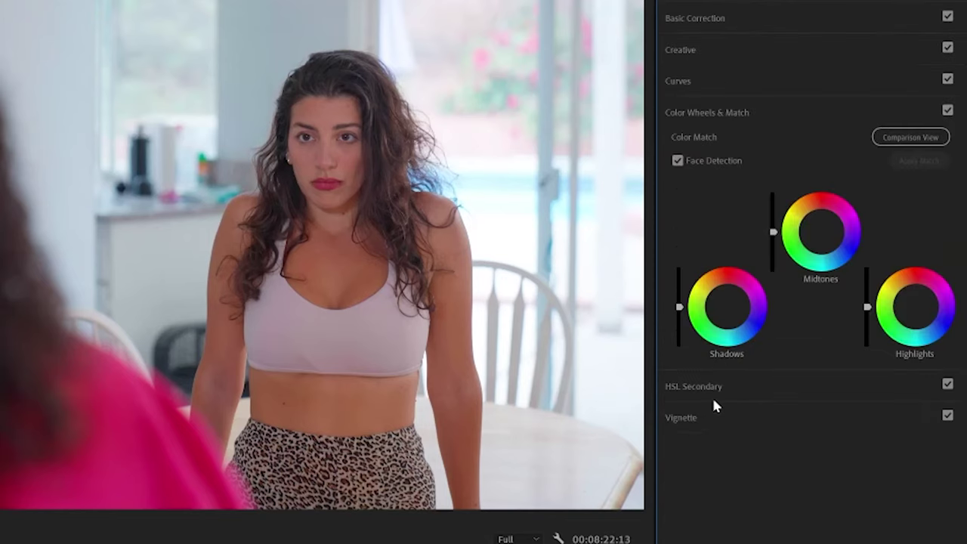
- Shift the Shadows and Highlights colour wheels slightly
left_click(728, 313)
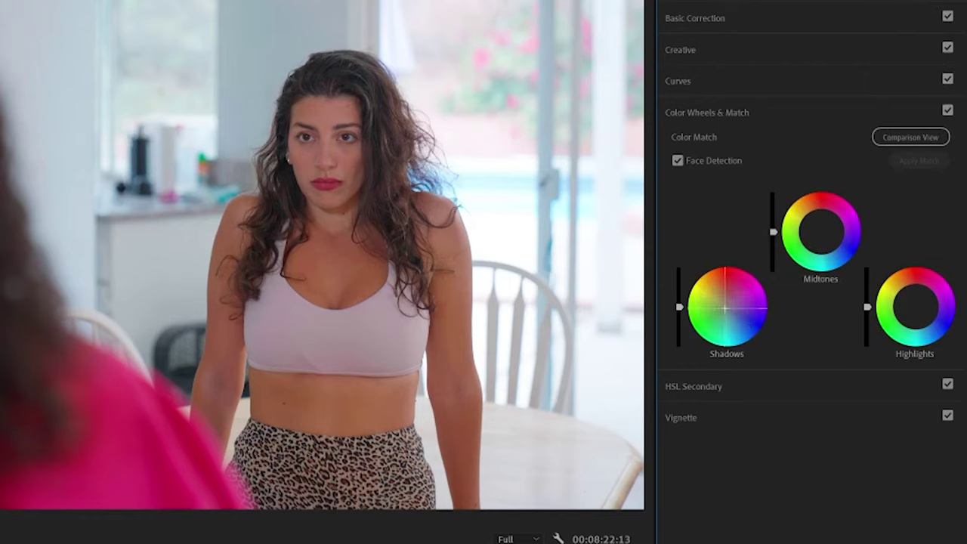
left_click(918, 313)
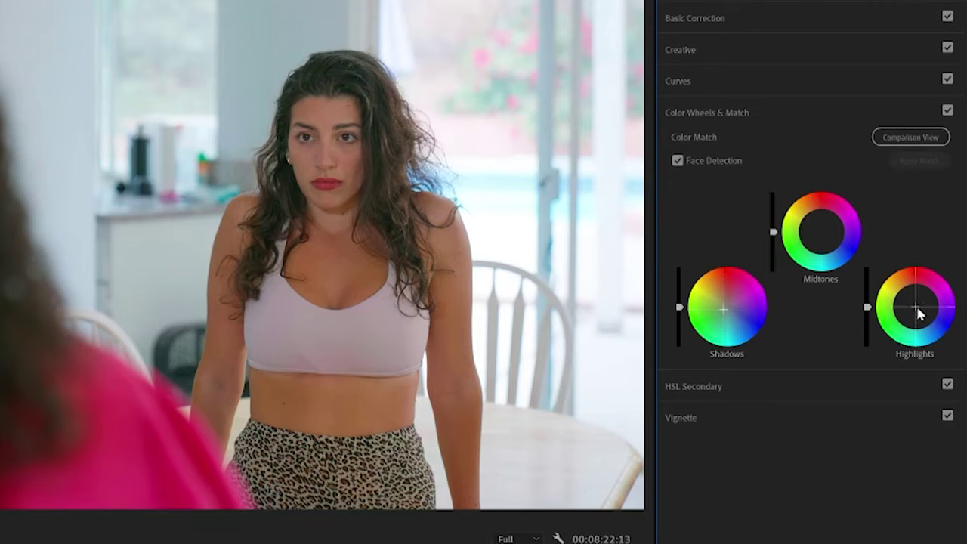
left_click(919, 314)
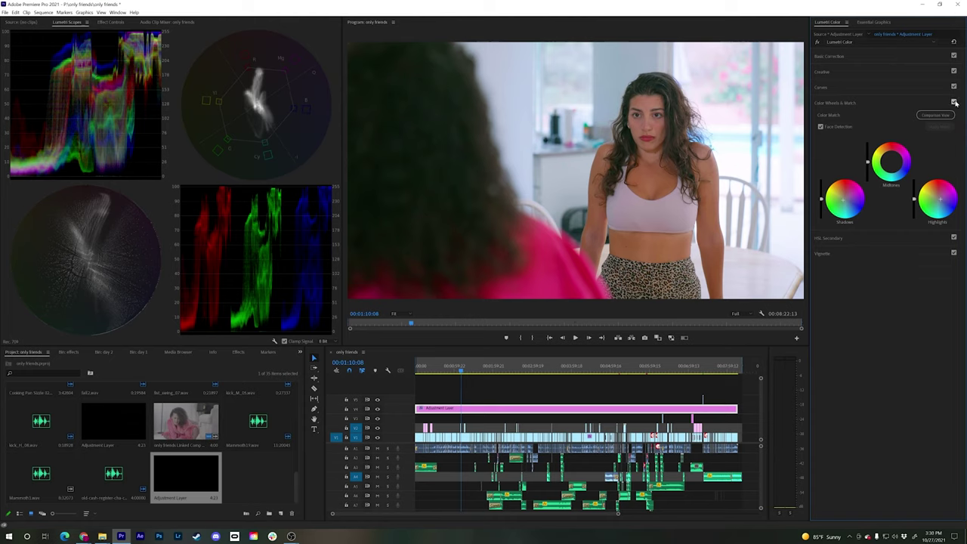
- Compare the grade with Color Wheels & Match off and on, then expand Vignette
left_click(955, 102)
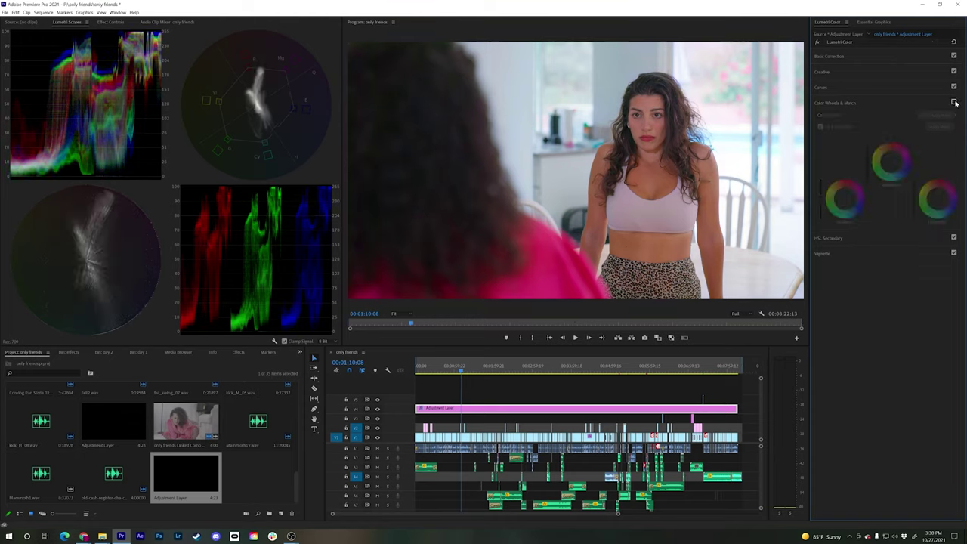
left_click(955, 102)
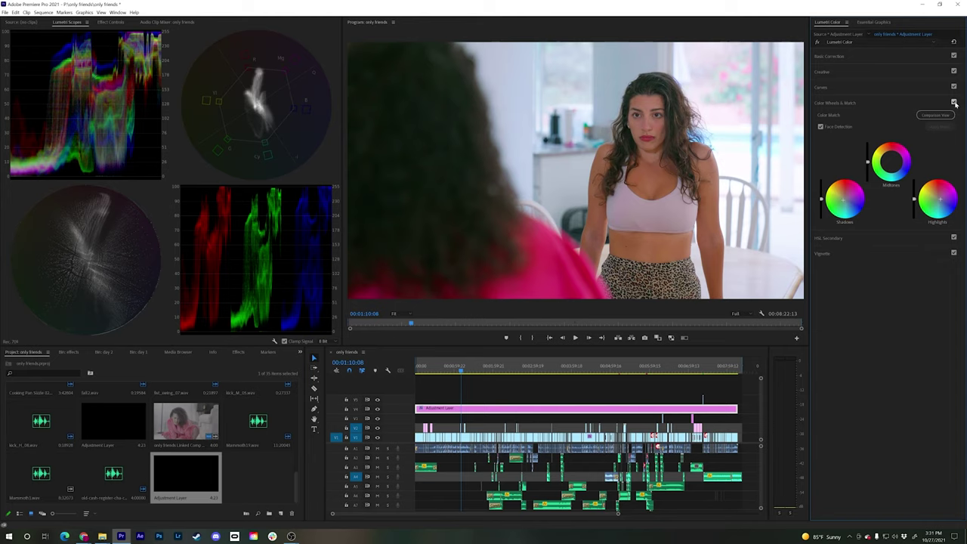
left_click(831, 252)
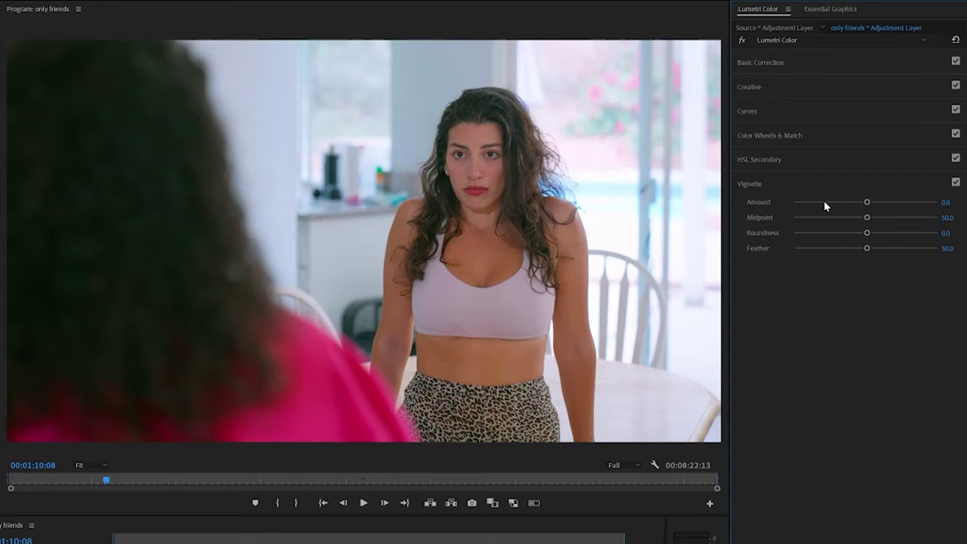
- Try vignette Amount -1.5, Midpoint about 10, rounder Roundness and Feather 66.8
left_click_drag(870, 144, 545, 84)
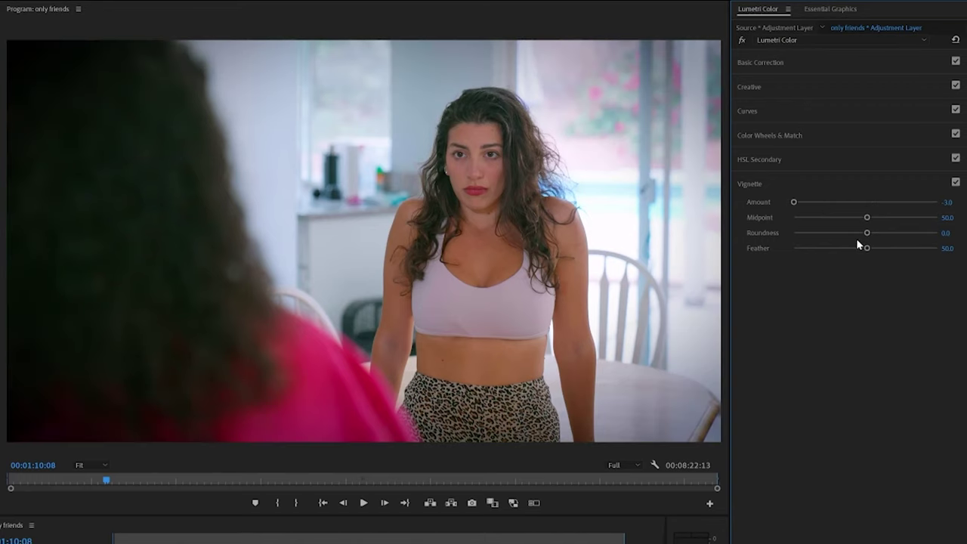
left_click_drag(864, 217, 744, 217)
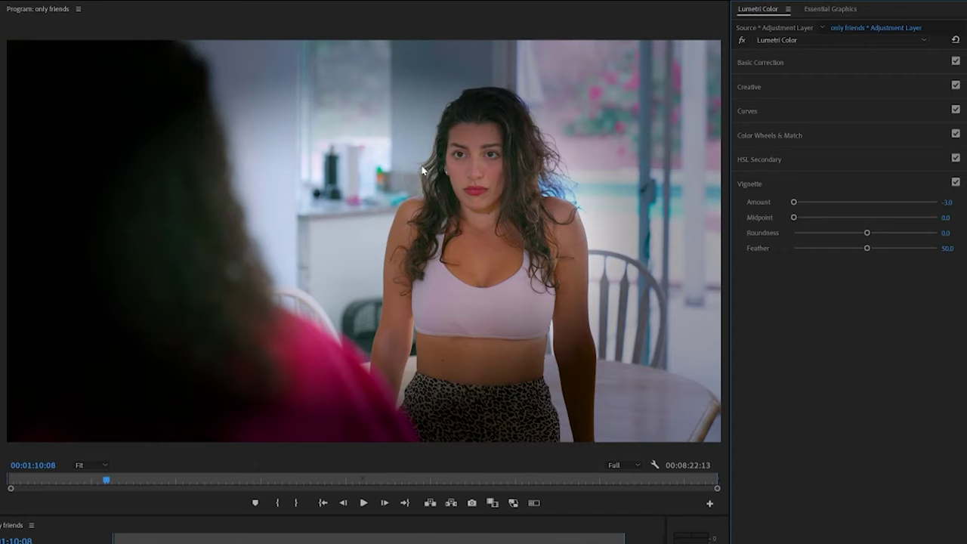
left_click_drag(867, 234, 897, 233)
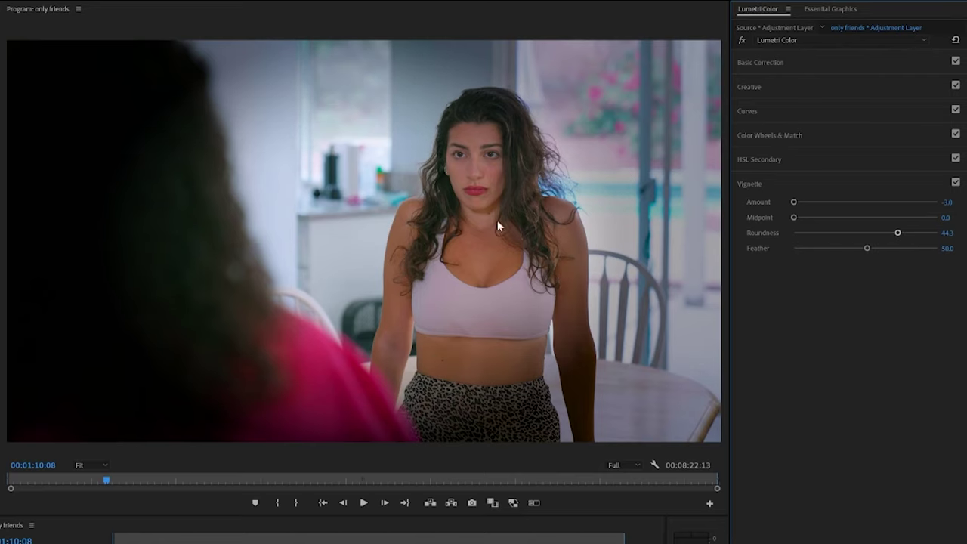
left_click_drag(899, 232, 916, 252)
mouse_move(794, 217)
left_mouse_down()
mouse_move(819, 218)
mouse_move(808, 217)
left_mouse_up()
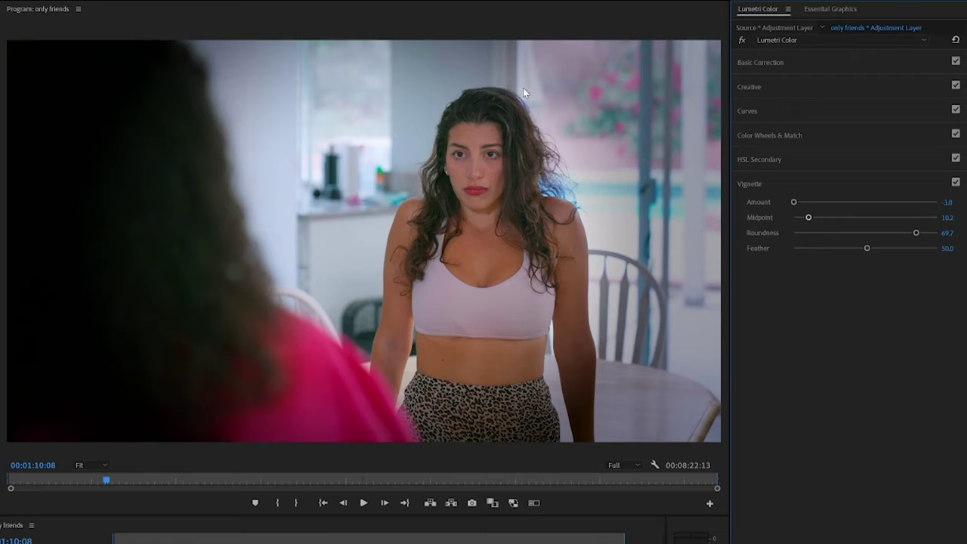
left_click_drag(798, 201, 834, 202)
left_click_drag(868, 248, 890, 249)
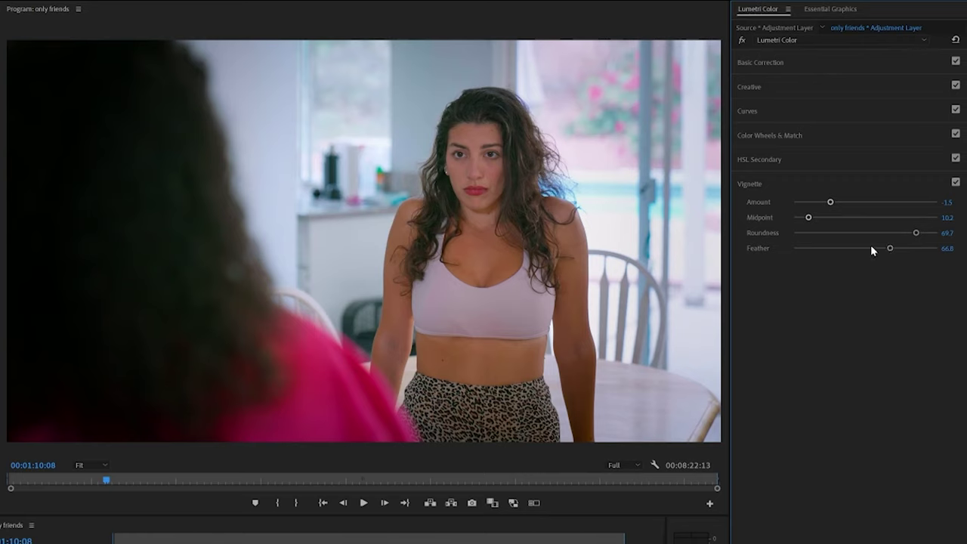
- Reset vignette Amount, Midpoint and Roundness, then set Amount to -0.4
double_click(856, 202)
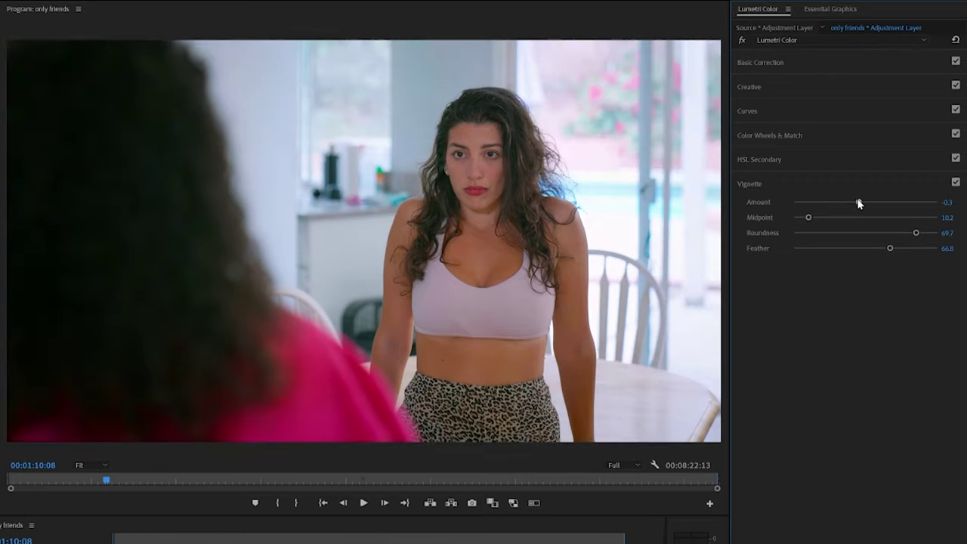
double_click(857, 216)
double_click(878, 233)
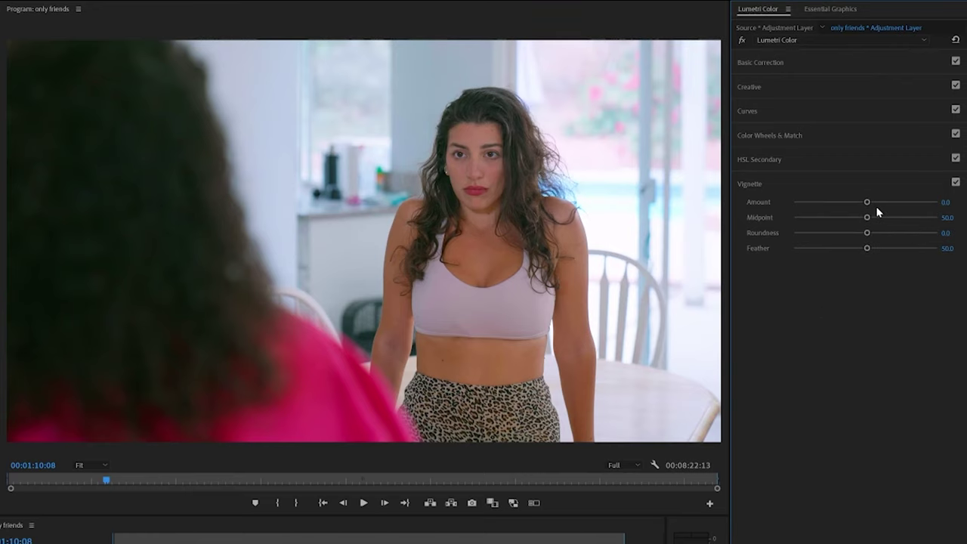
left_click_drag(867, 202, 882, 233)
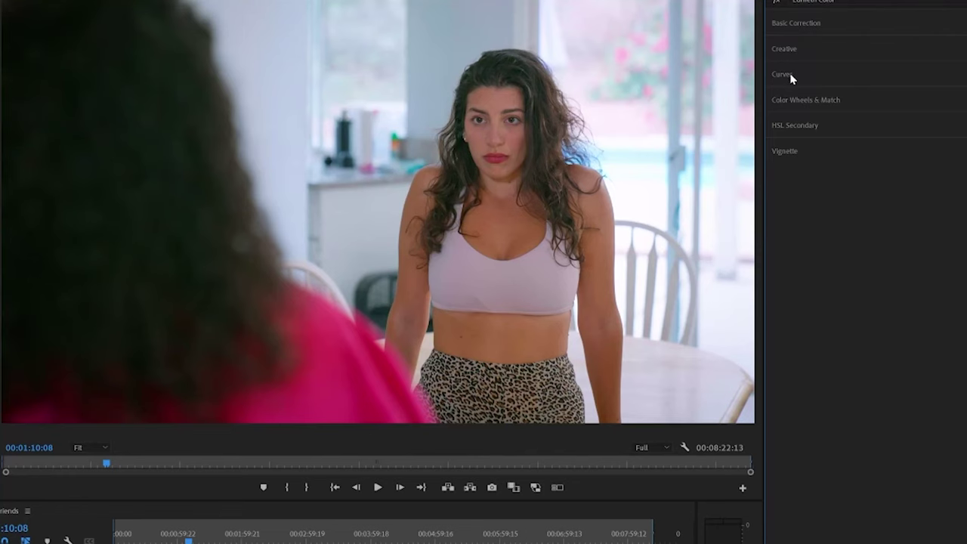
- Expand Curves and drag the RGB curve's lower point into a gentle S
left_click(783, 74)
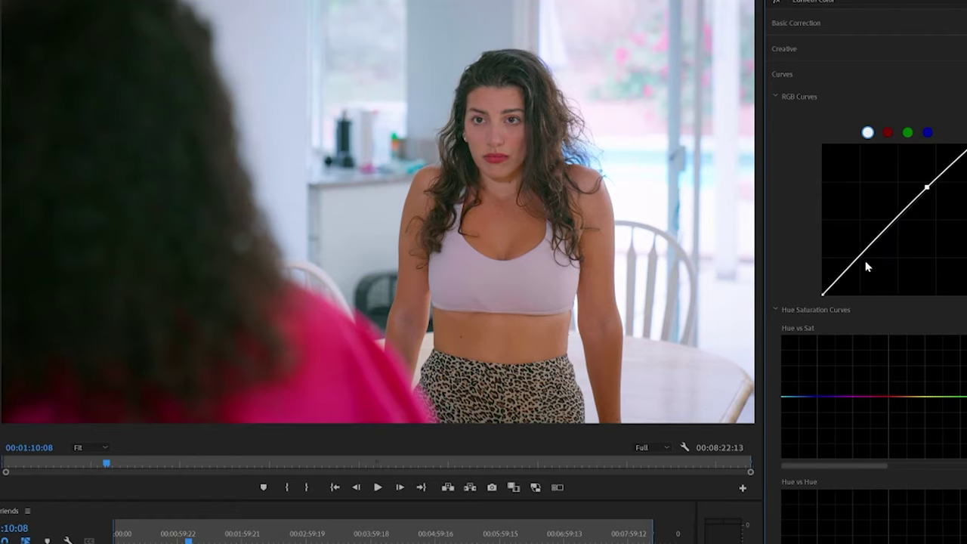
left_click_drag(858, 261, 860, 261)
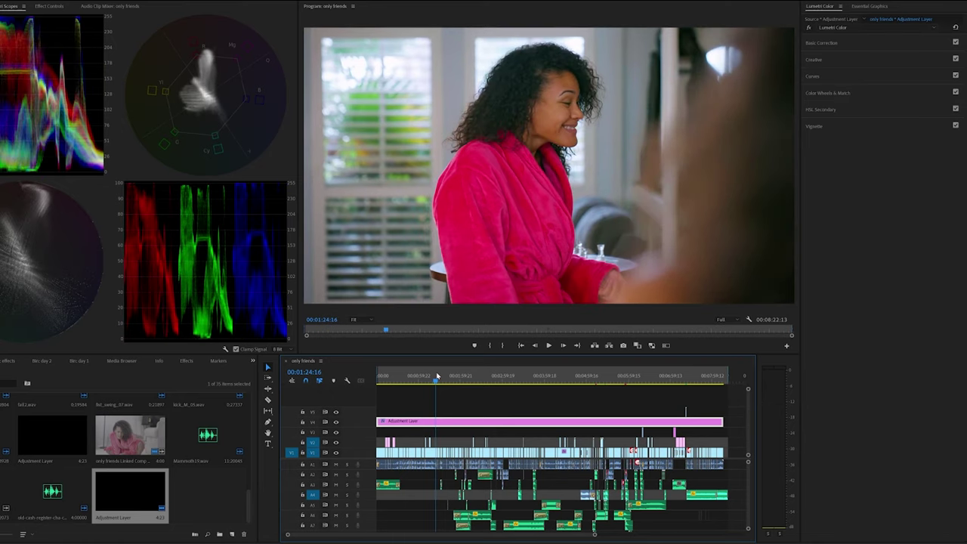
- Select clip PHIL20211007_5138 at 00:01:23:13 and lift its Shadows to 15.6
left_click(436, 376)
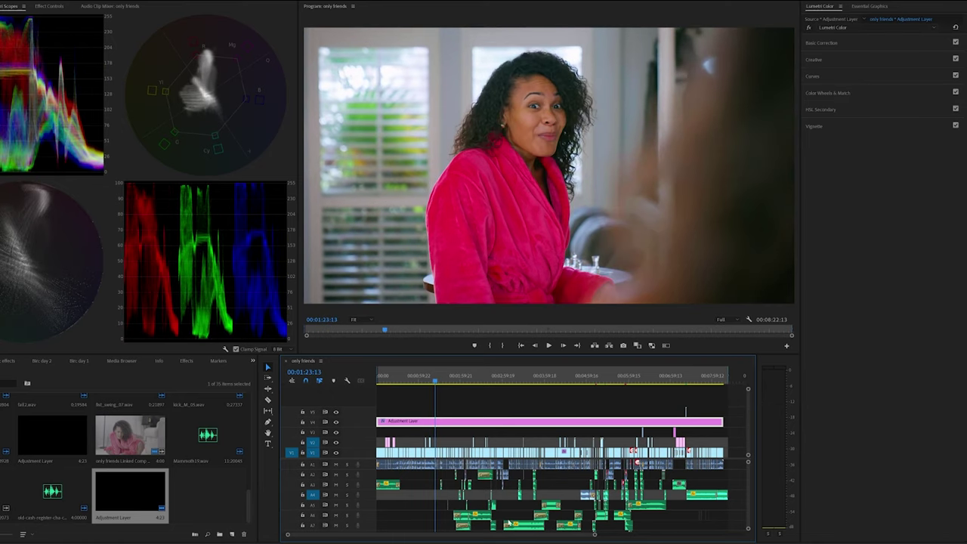
key("equal")
key("equal")
key("equal")
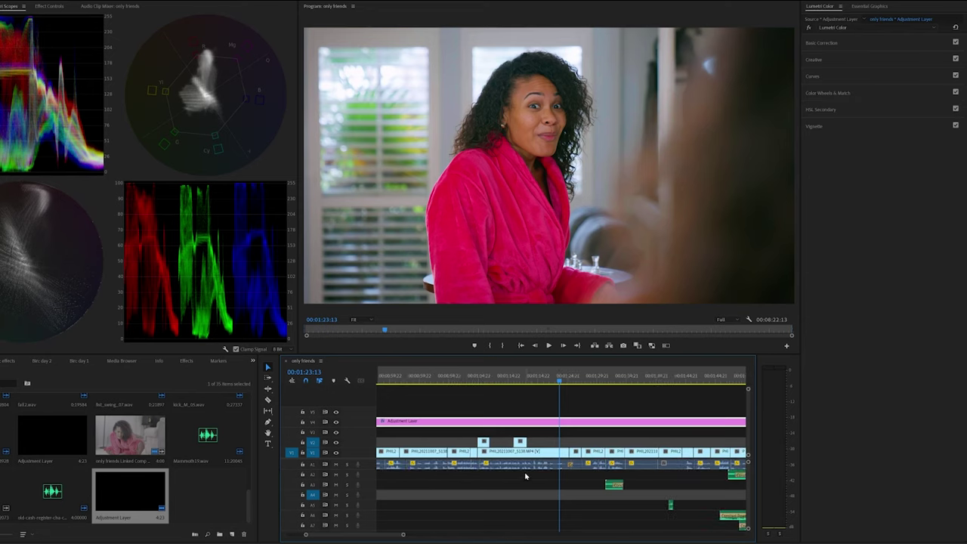
left_click(552, 457)
left_click(824, 43)
left_click_drag(896, 155, 897, 154)
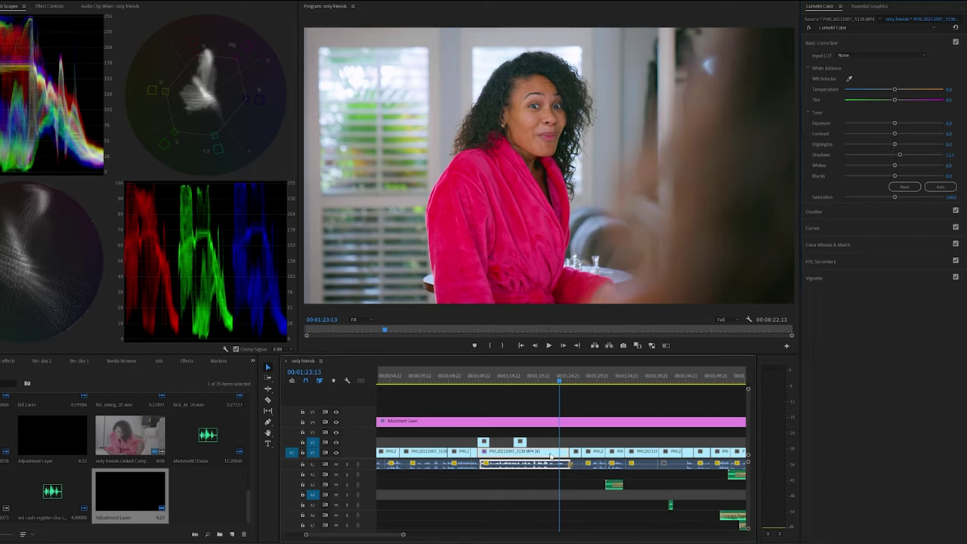
left_click_drag(902, 157, 903, 155)
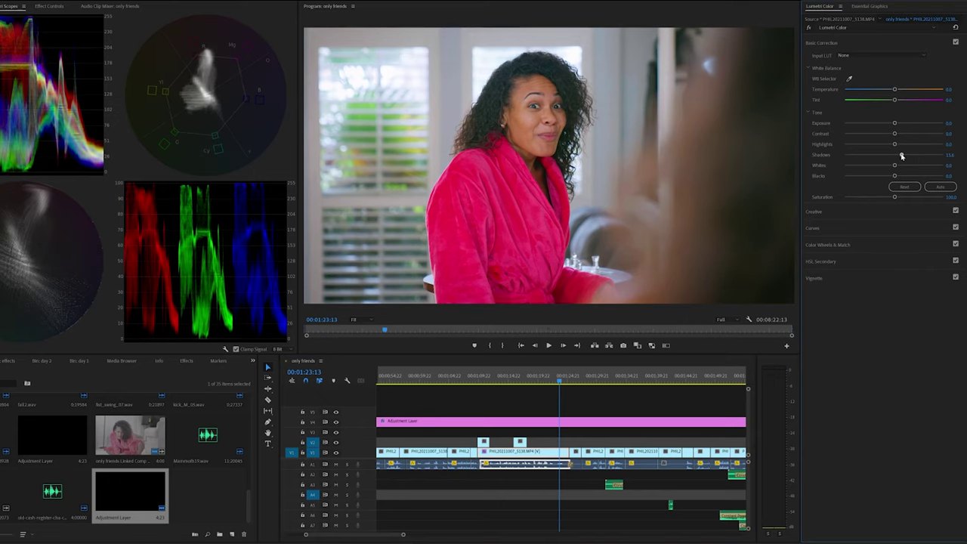
- Compare before/after by toggling the adjustment layer's Basic Correction and V4 visibility
left_click(560, 425)
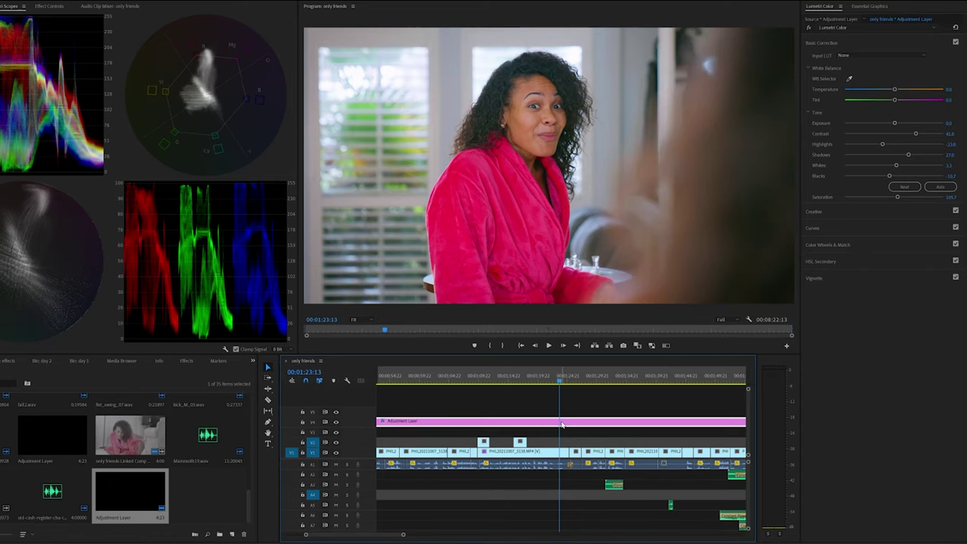
left_click(956, 43)
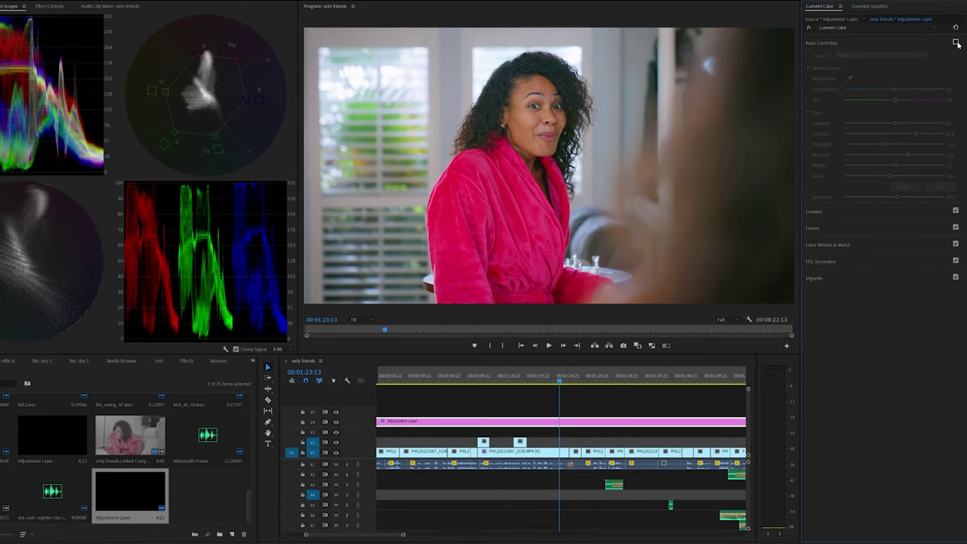
left_click(956, 43)
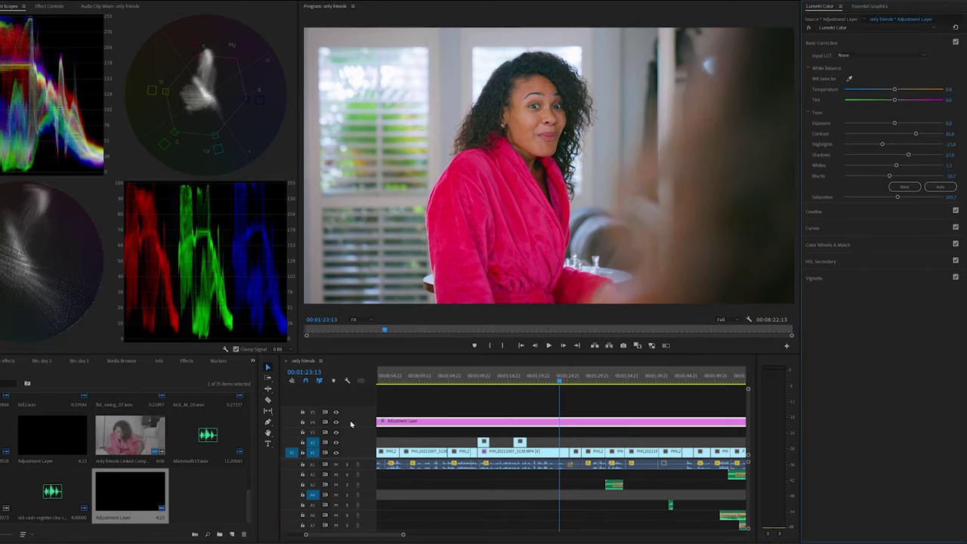
left_click(336, 422)
left_click(336, 422)
left_click(336, 421)
left_click(336, 421)
- Lower clip PHIL20211007_5138's Shadows to about 9.8 and check other shots
left_click(558, 459)
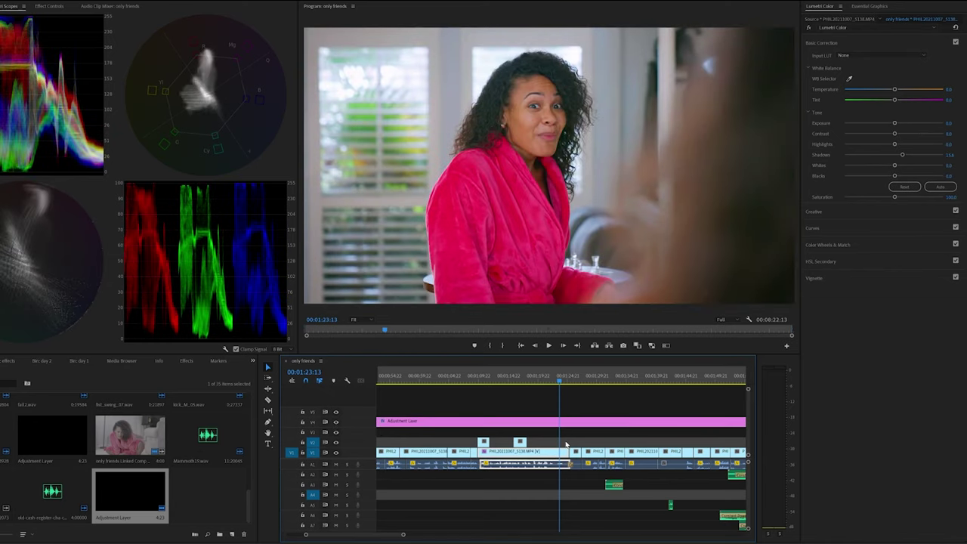
left_click_drag(902, 156, 900, 155)
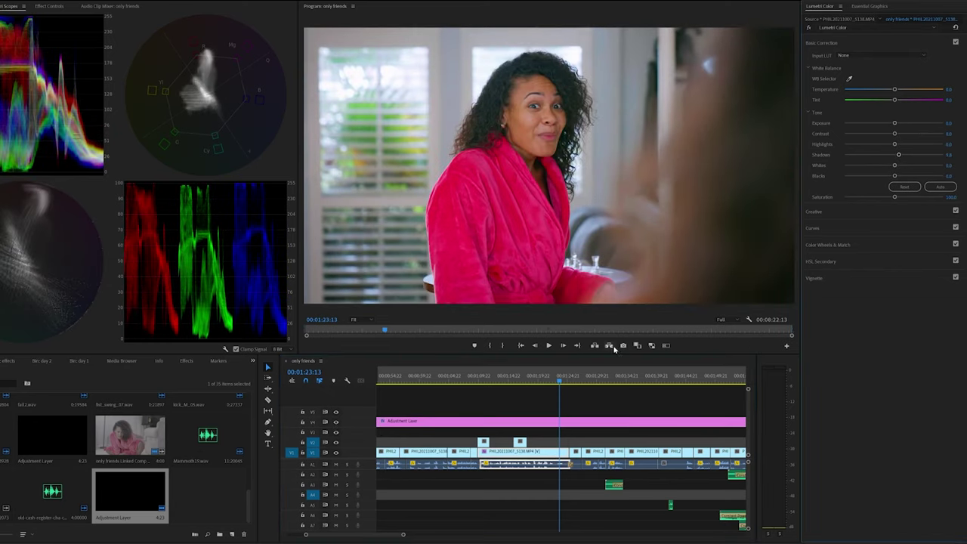
left_click_drag(576, 377, 597, 383)
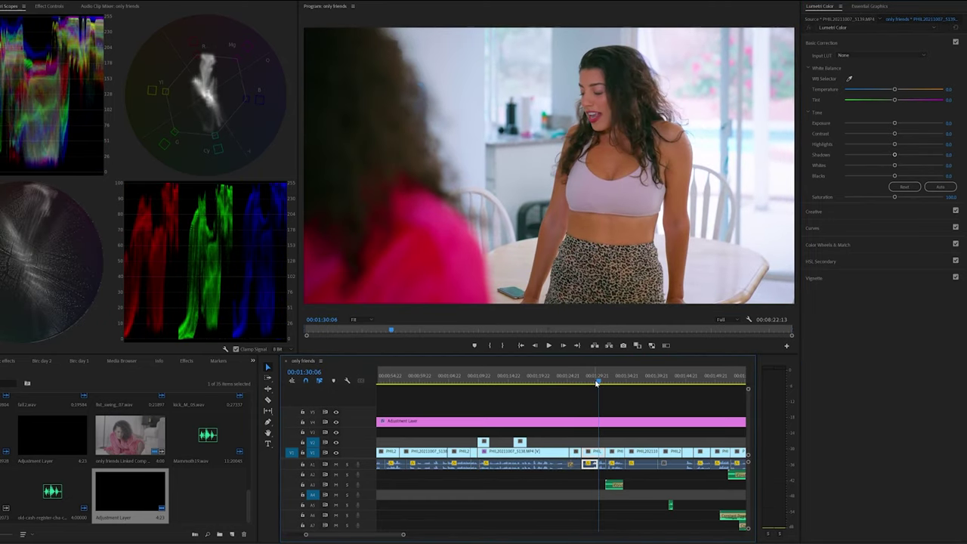